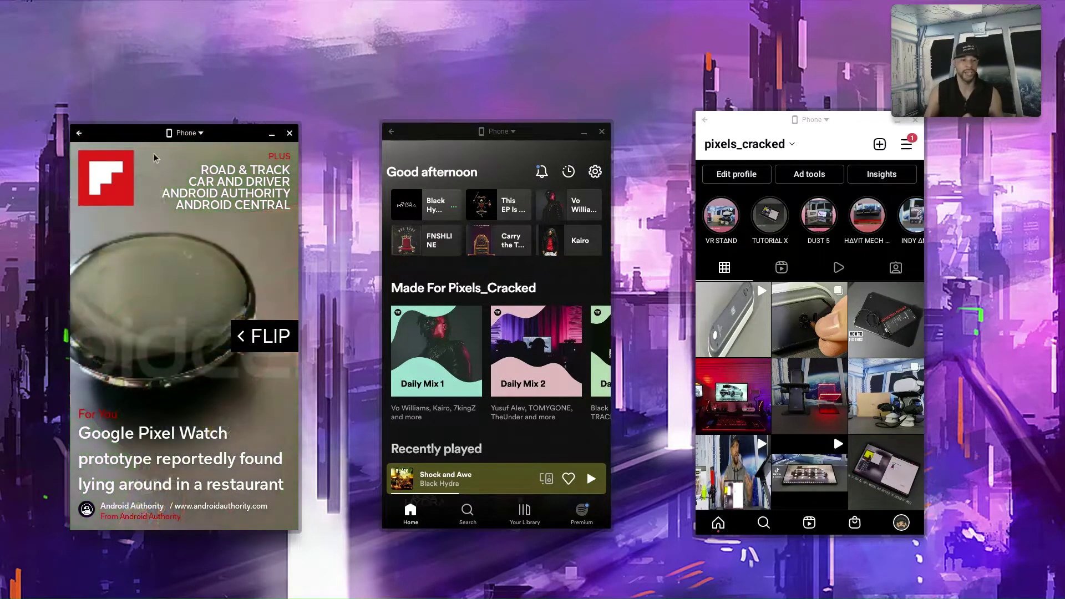
Check both apps' size options unchanged, then snap Flipboard to the left edge and restore it
click(198, 136)
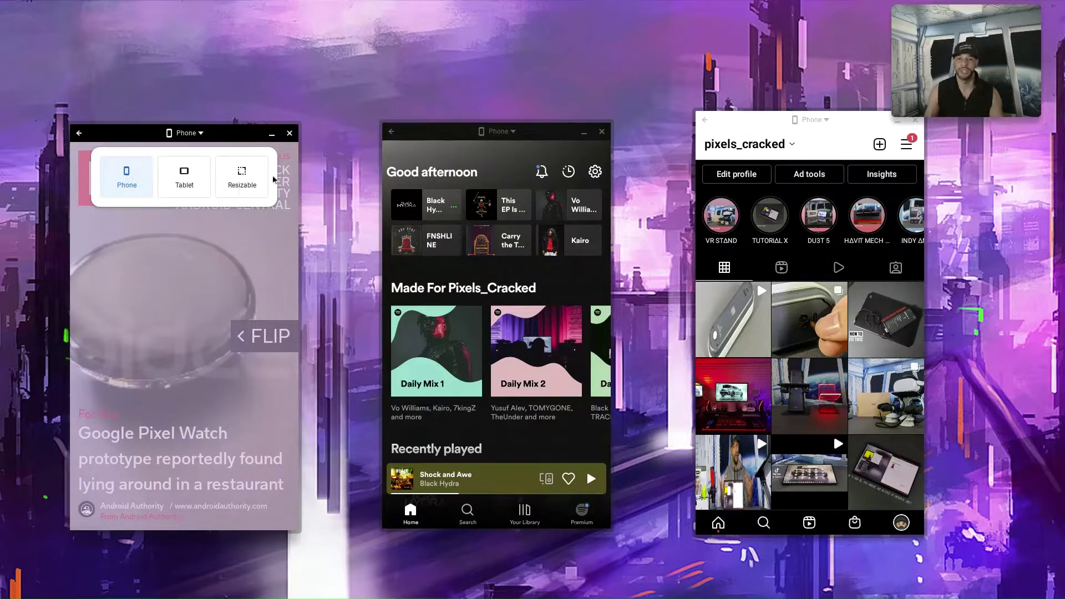
click(820, 129)
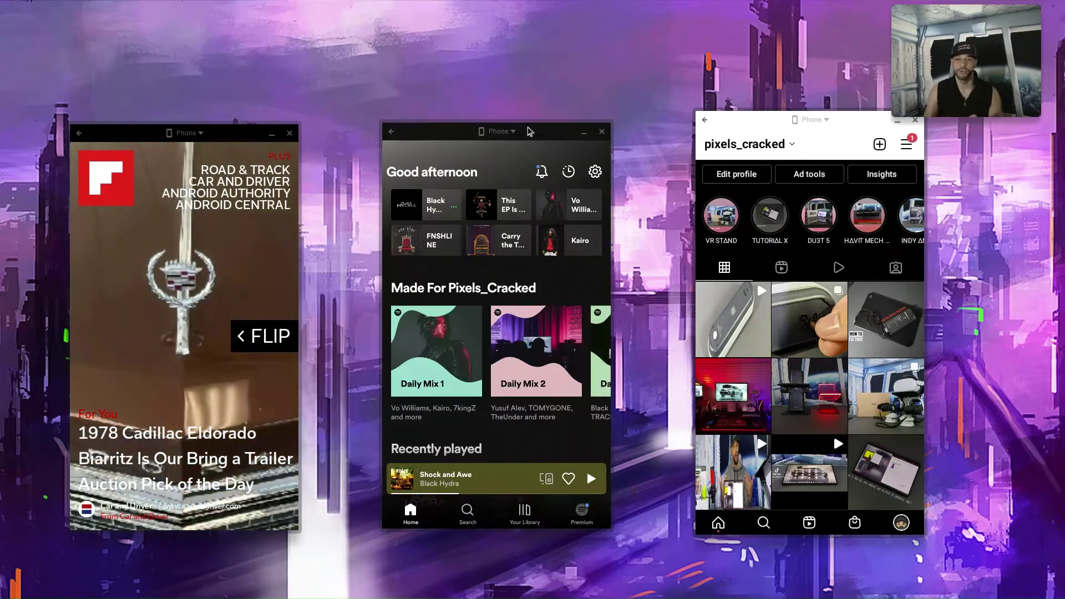
click(512, 131)
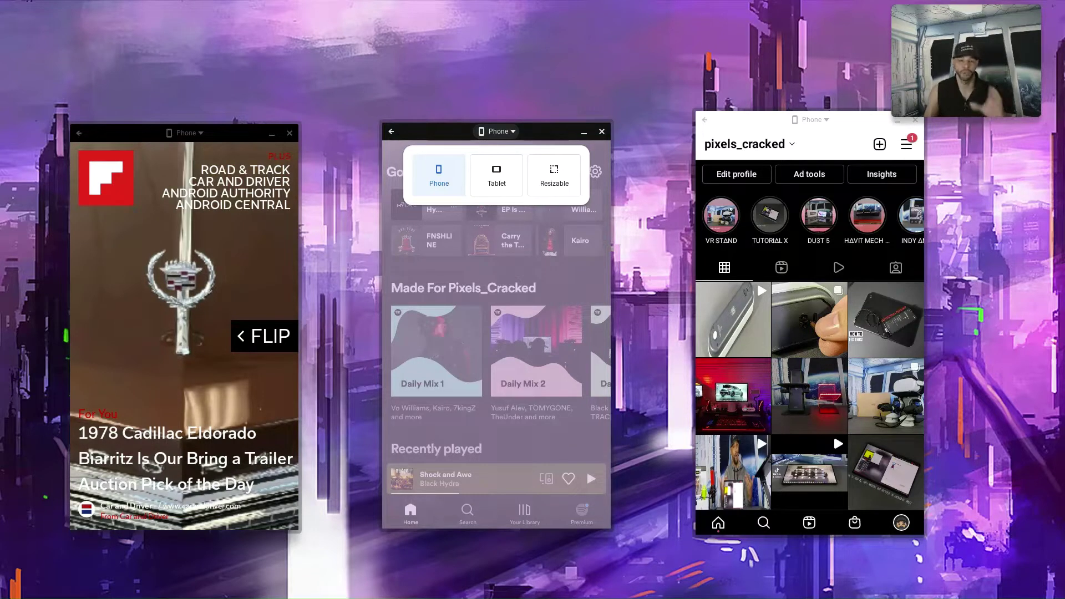
click(833, 434)
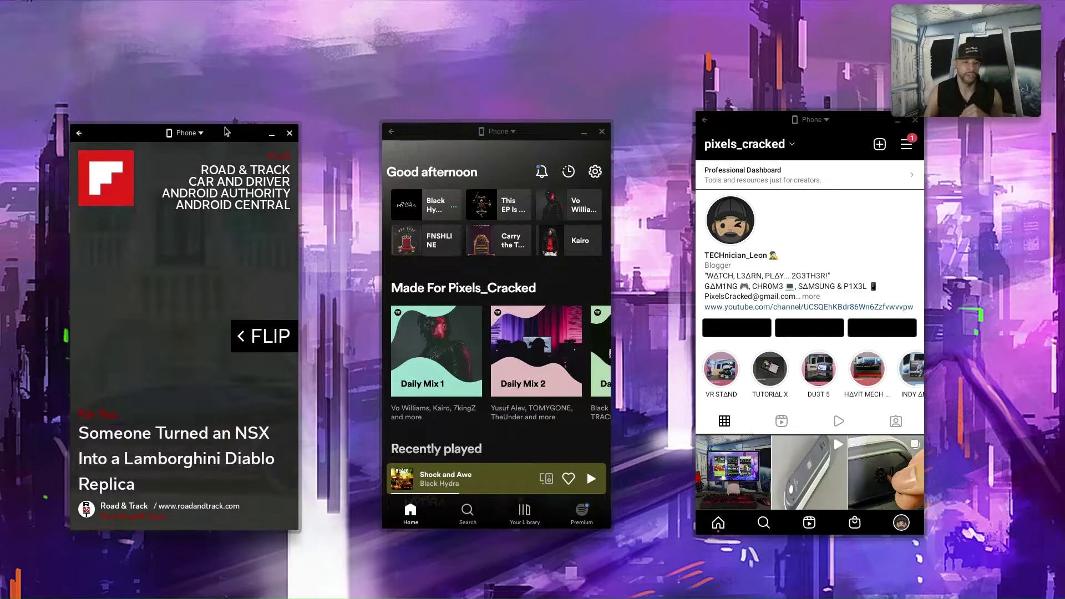
drag(226, 131, 2, 63)
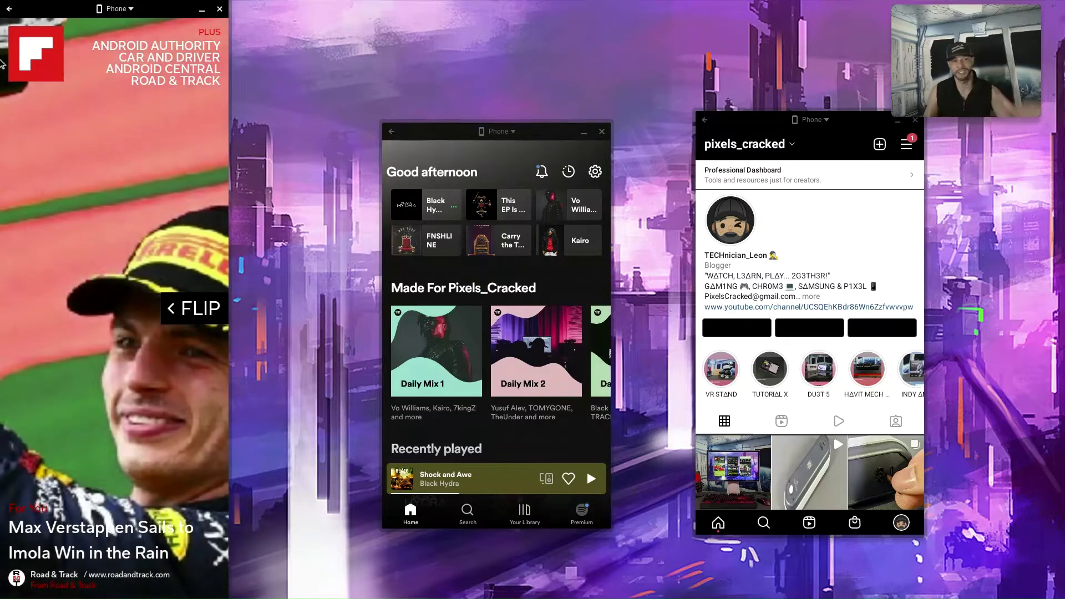
double_click(165, 12)
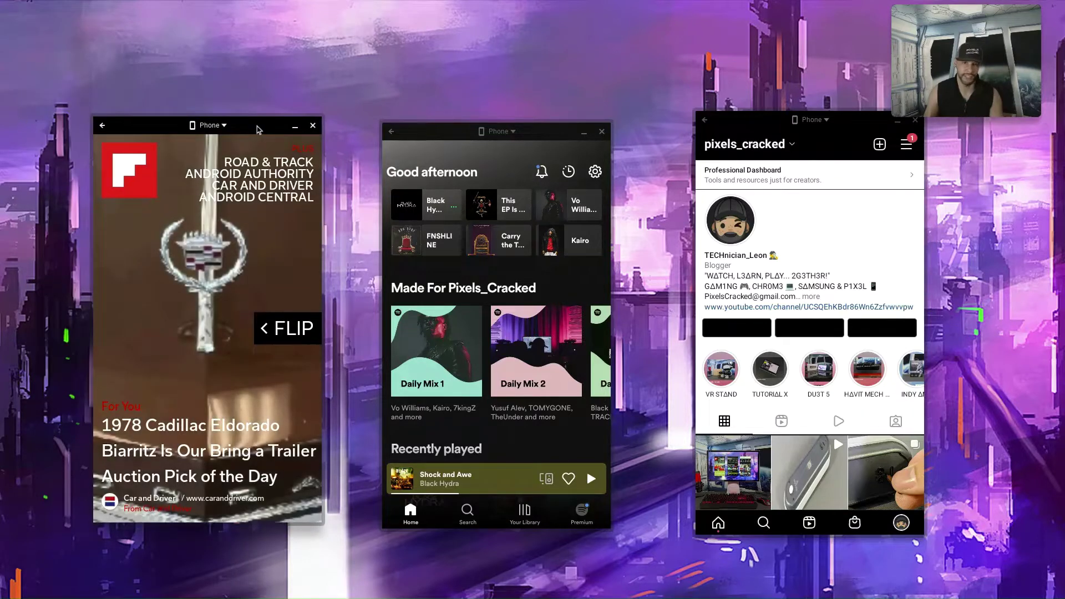
Switch Spotify to Tablet size, snap it to the left edge, then restore it to floating
click(495, 133)
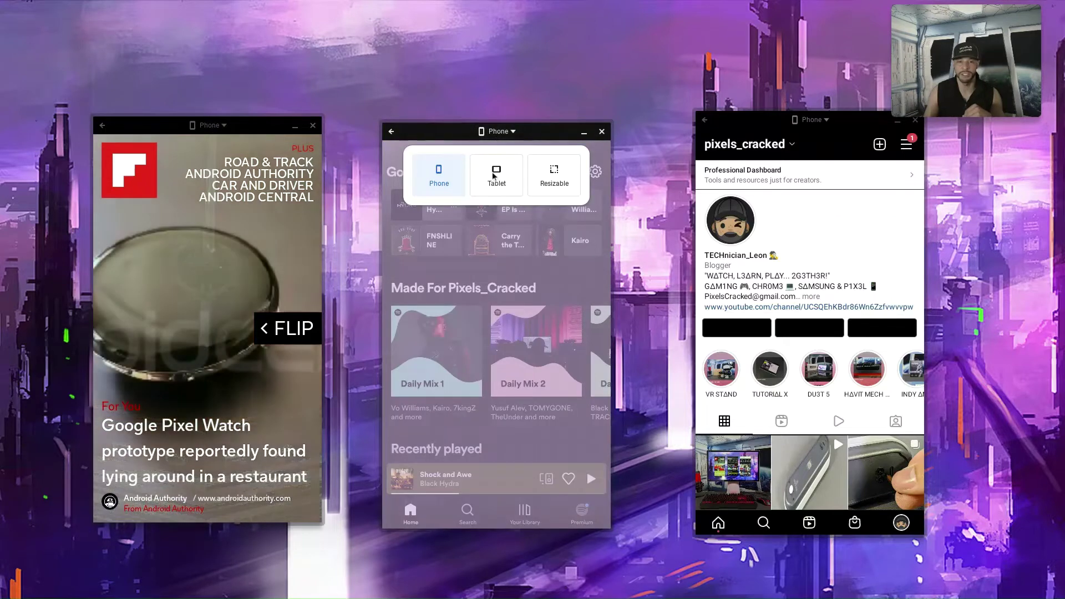
click(496, 174)
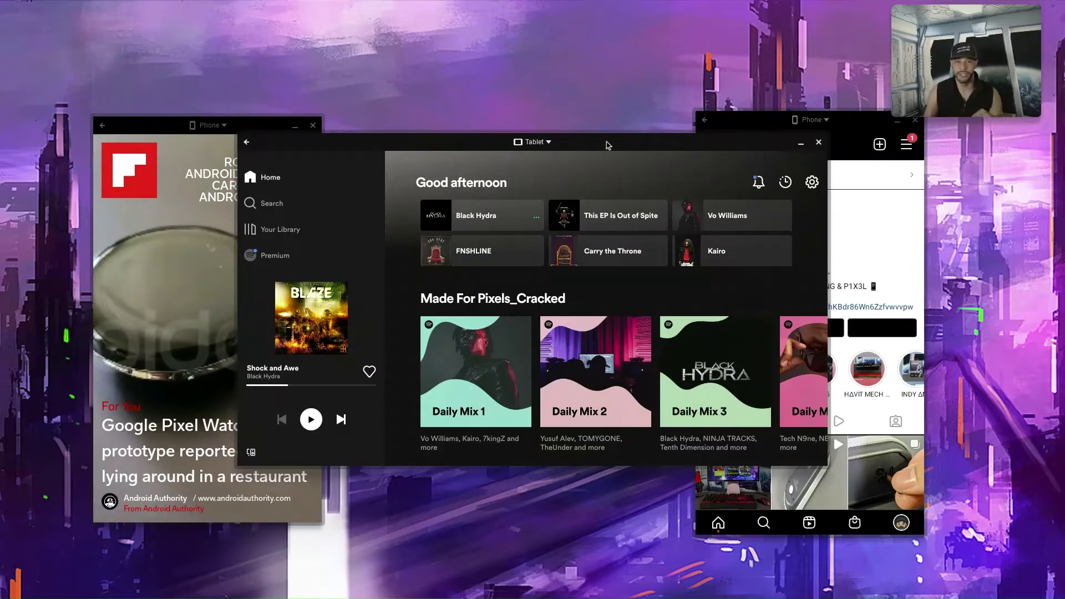
drag(607, 145, 734, 137)
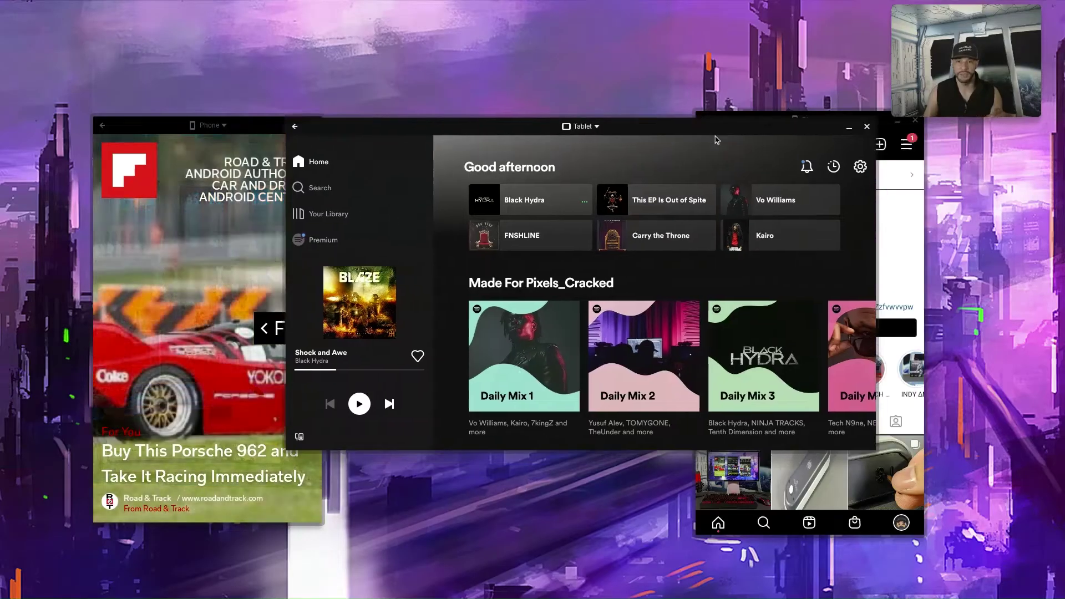
drag(714, 137, 2, 122)
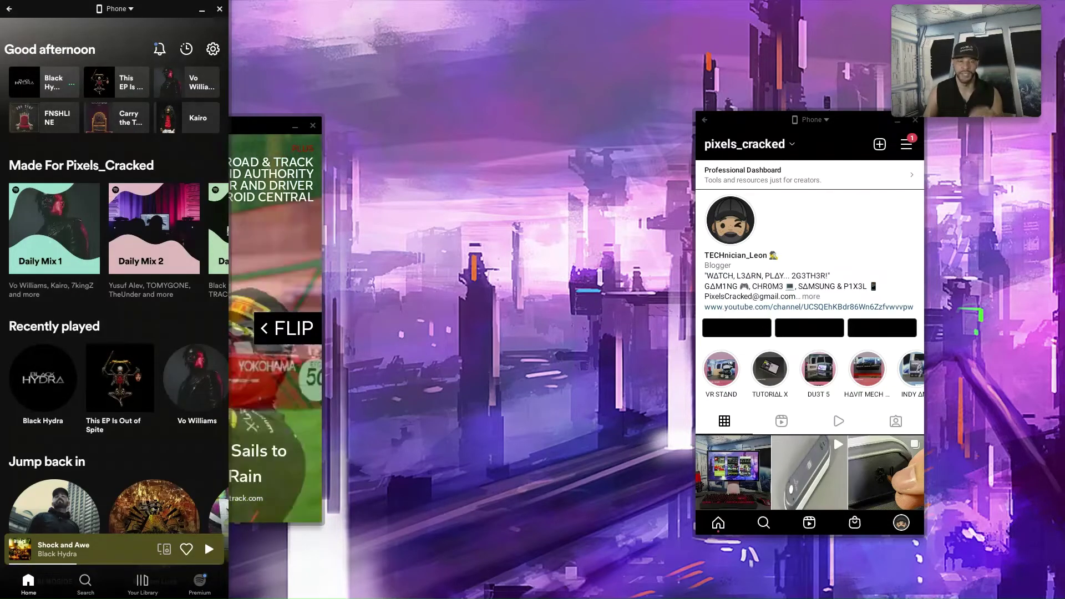
double_click(158, 8)
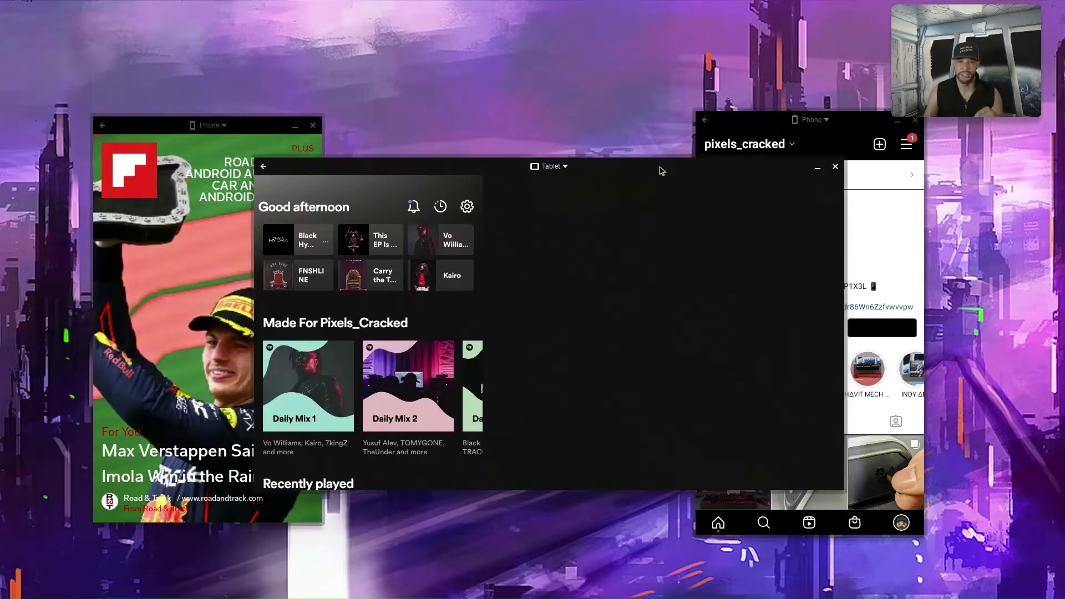
Bring Flipboard to the front and set its window mode to Resizable
click(150, 129)
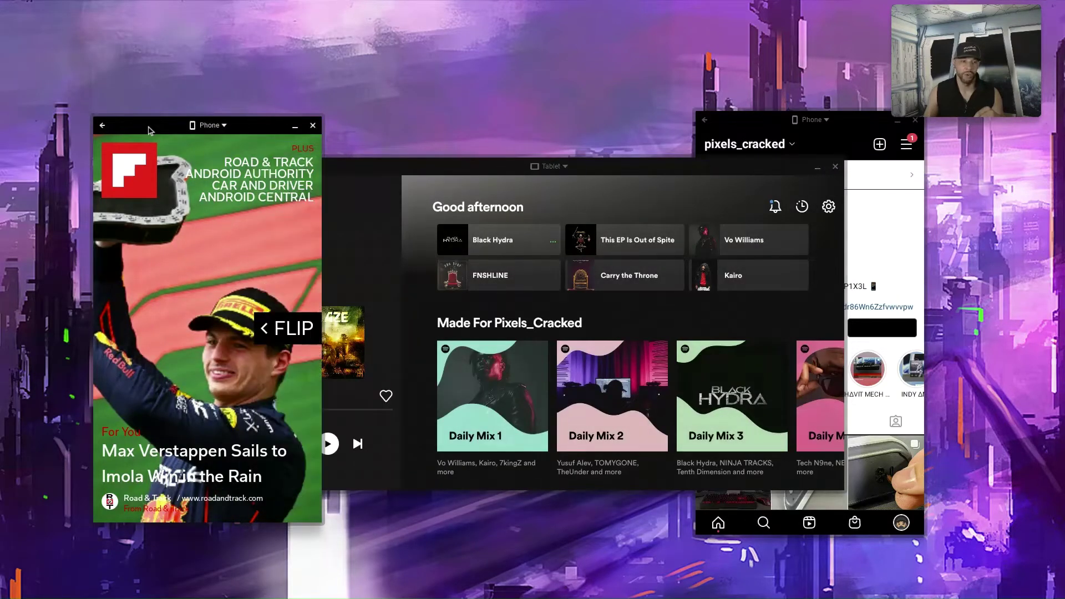
click(225, 127)
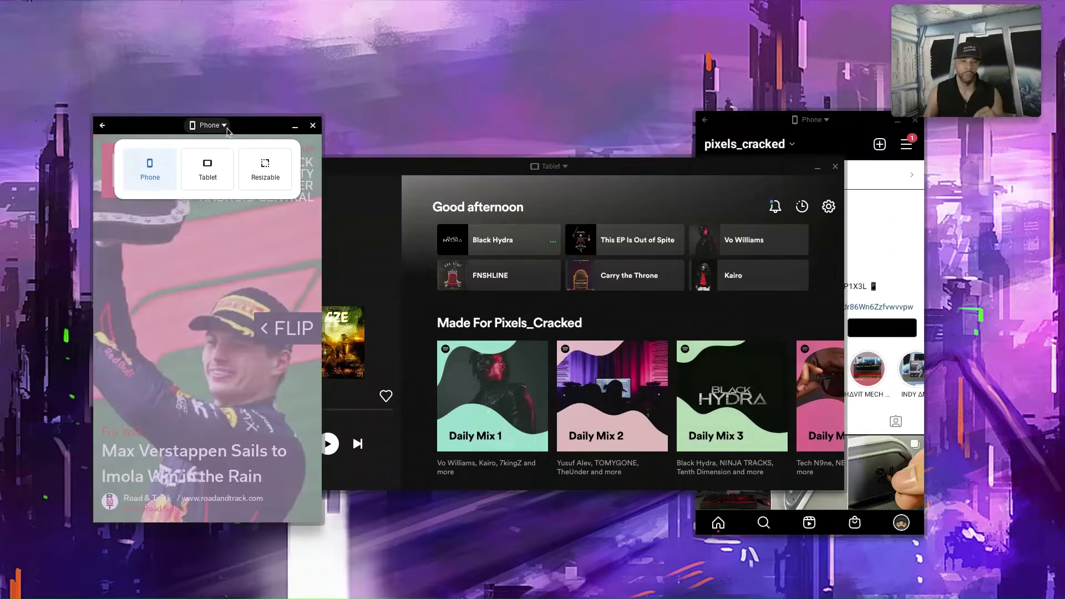
click(275, 182)
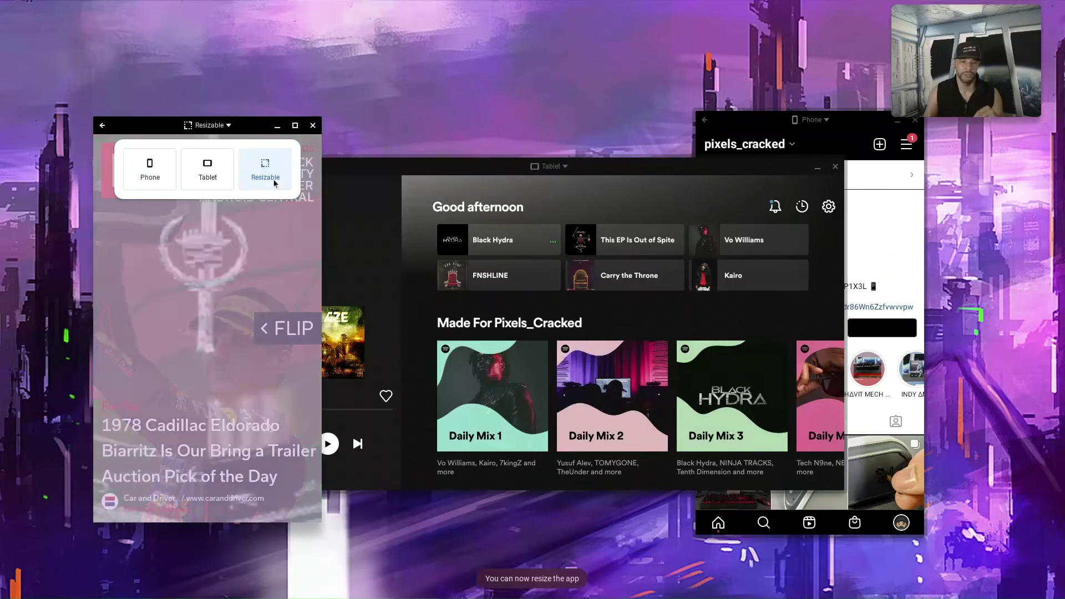
click(263, 223)
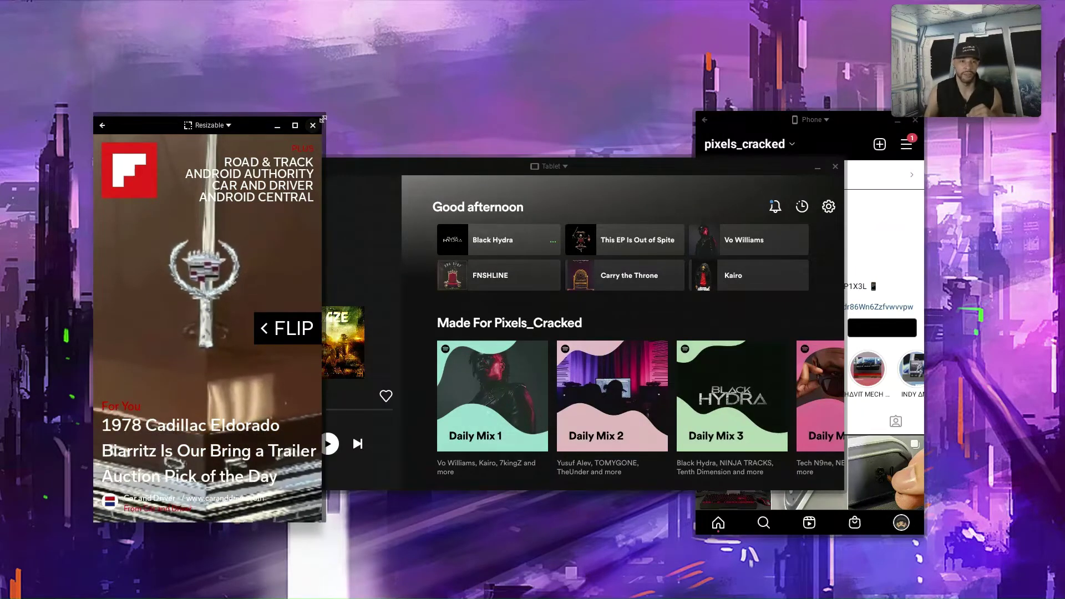
Reshape Flipboard into a taller, narrower window and snap it to the left half
drag(325, 118, 916, 89)
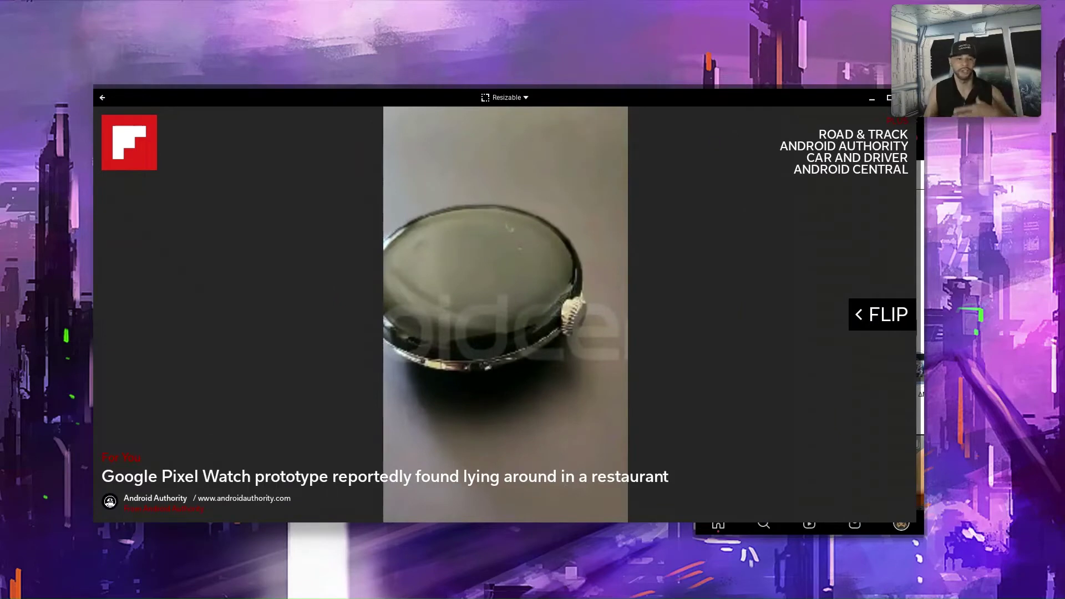
drag(916, 89, 577, 39)
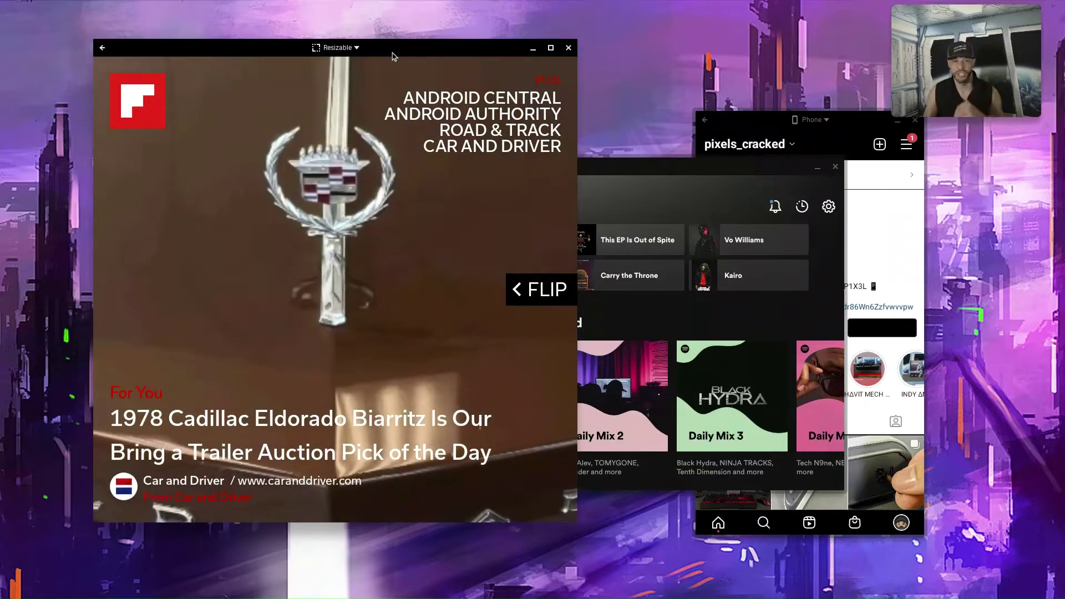
drag(392, 56, 1, 155)
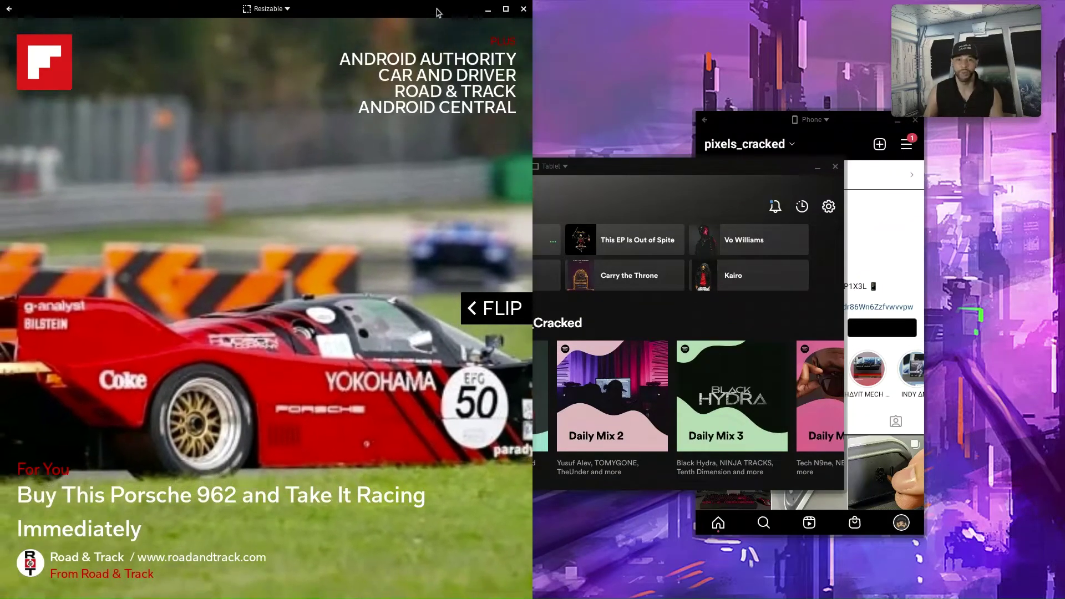
Maximize Flipboard, move the picture-in-picture video aside, then restore Flipboard to a floating window
click(506, 11)
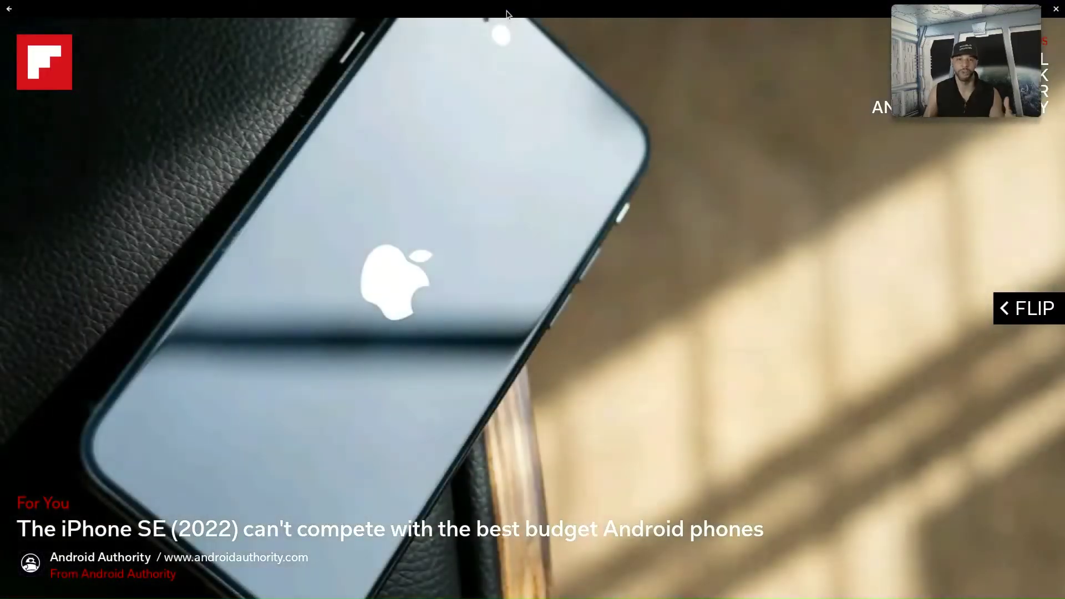
mouse_move(982, 18)
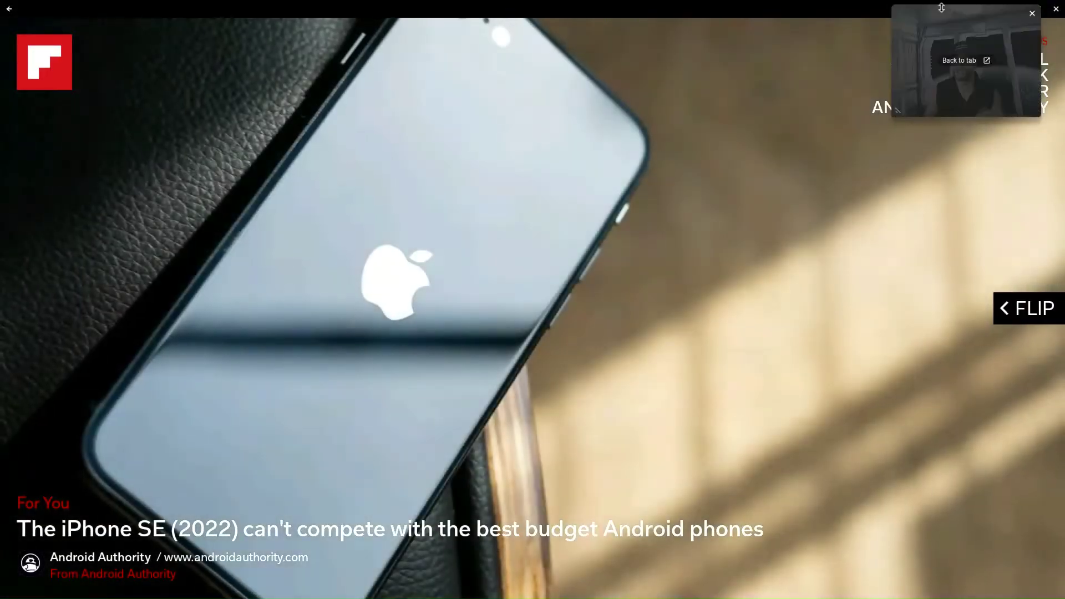
drag(982, 18, 933, 19)
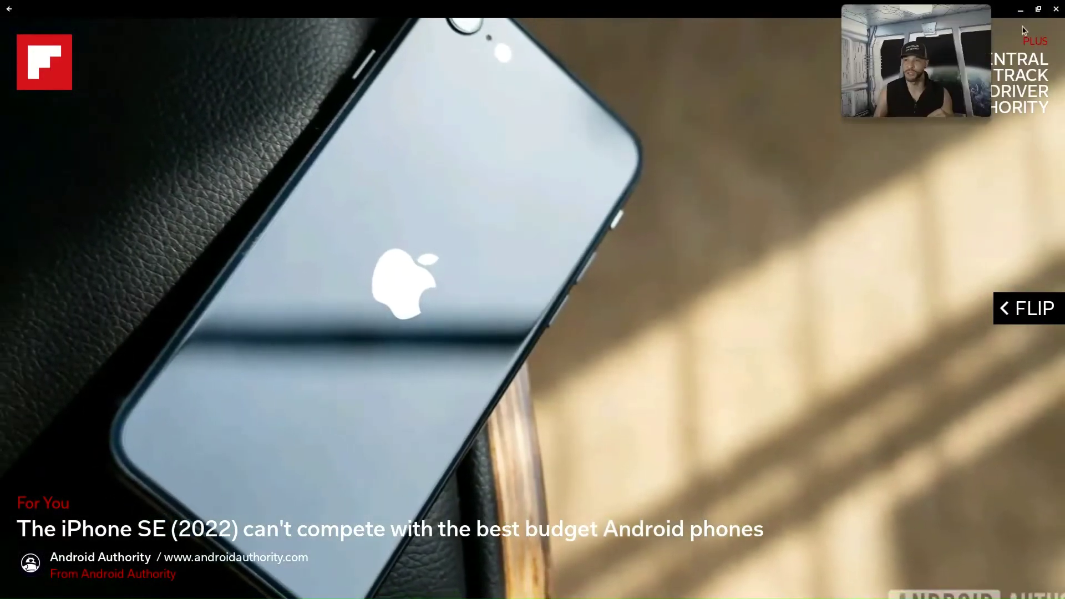
click(1039, 10)
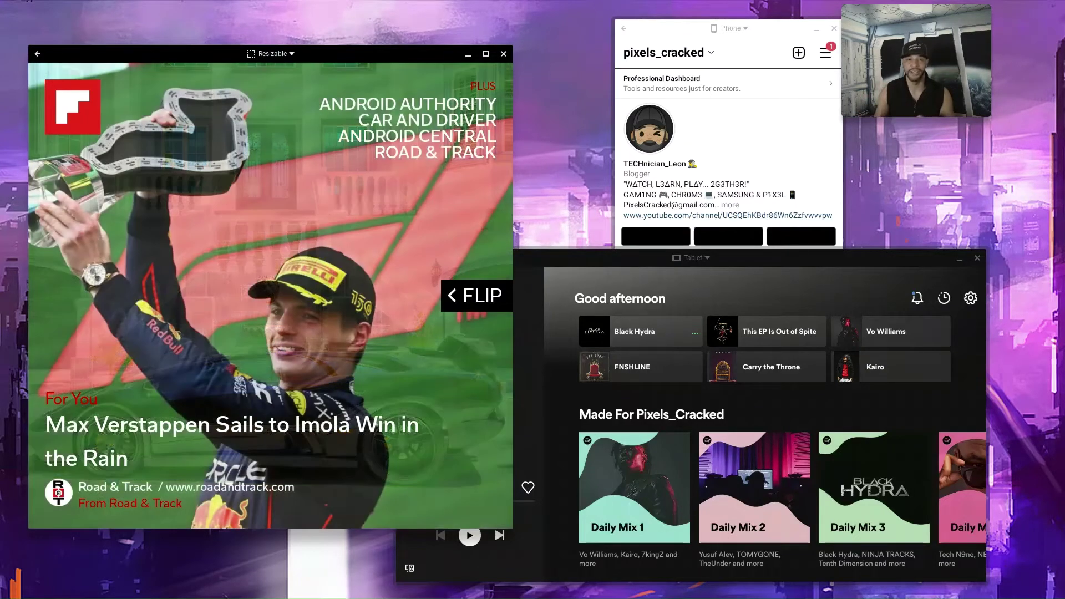
Snap Flipboard to the left edge and Spotify to the right edge, then minimize both
drag(351, 62, 350, 62)
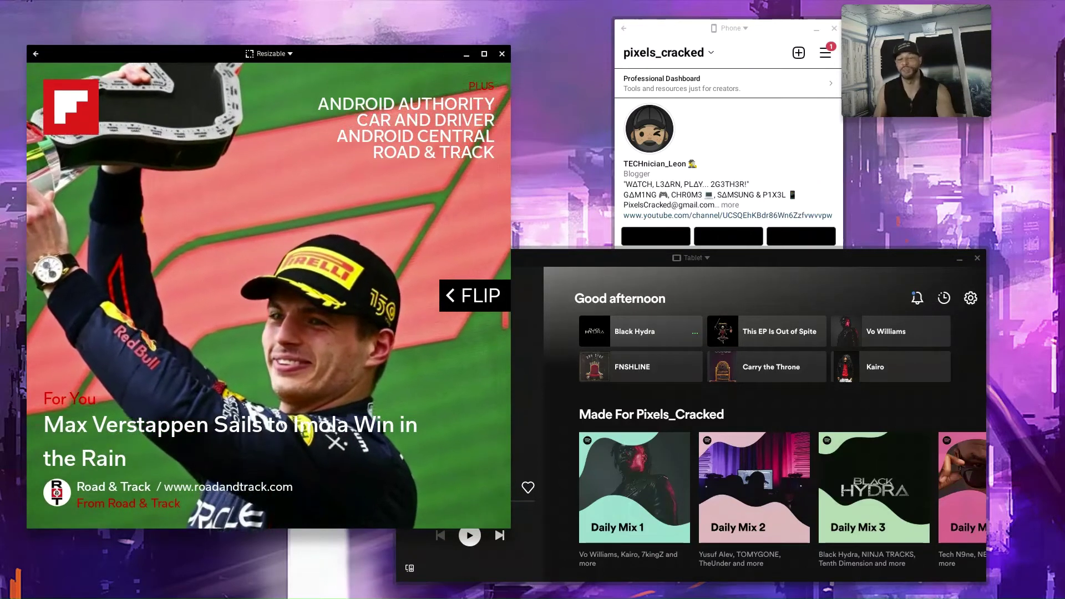
drag(350, 54, 2, 94)
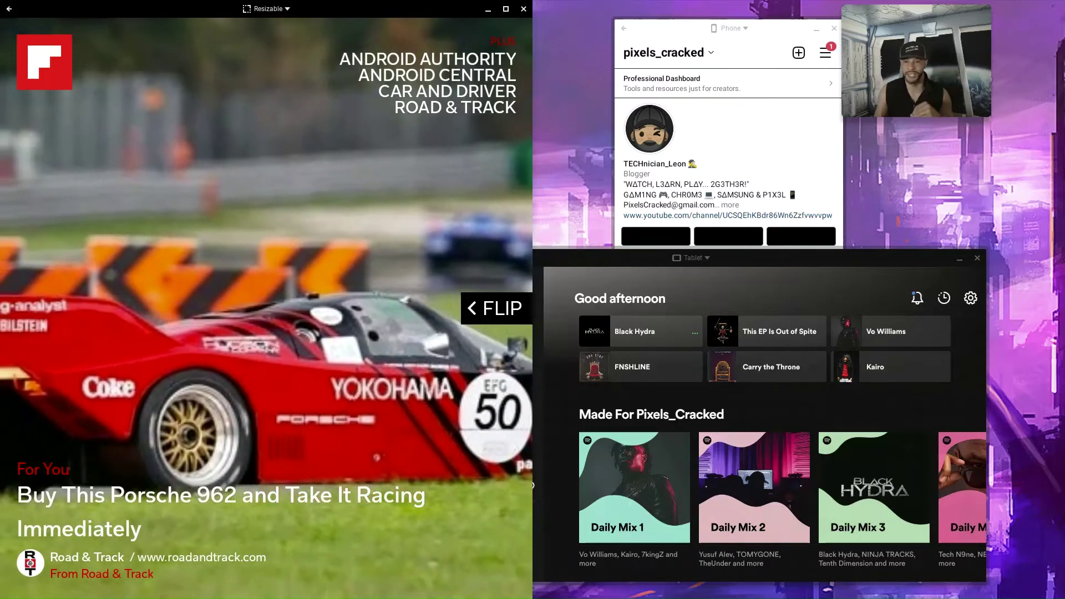
drag(793, 297, 1064, 226)
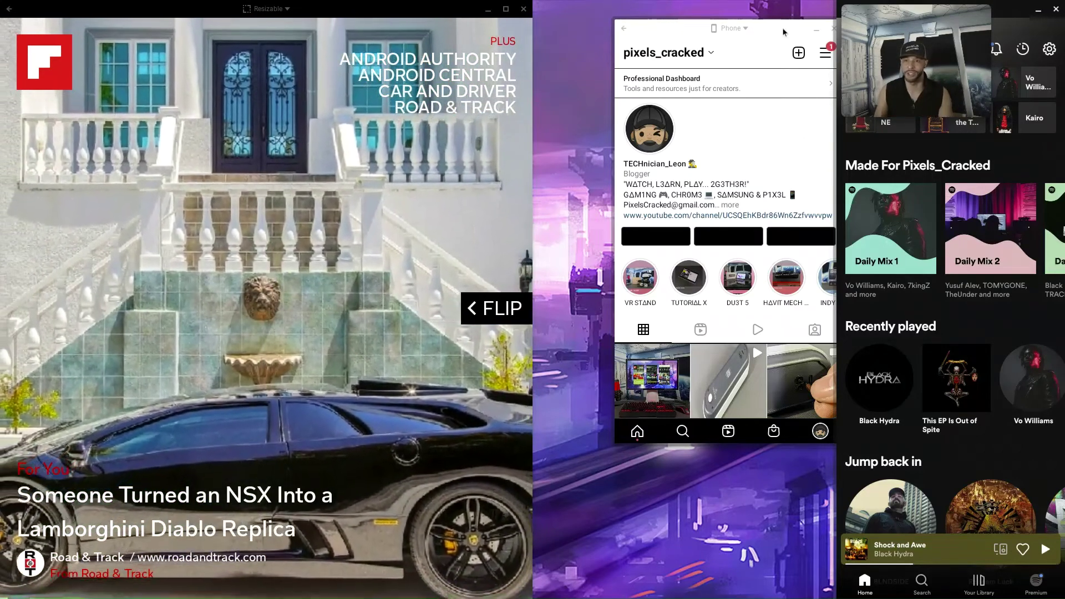
click(782, 27)
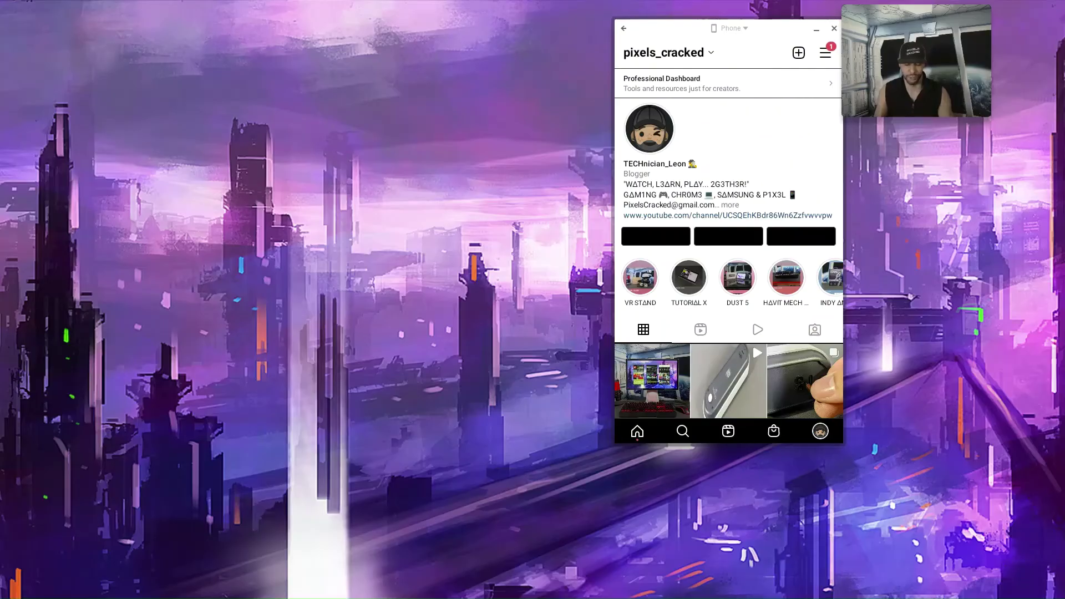
Restore Flipboard, then Spotify, to the desktop from Overview (F5)
key(F5)
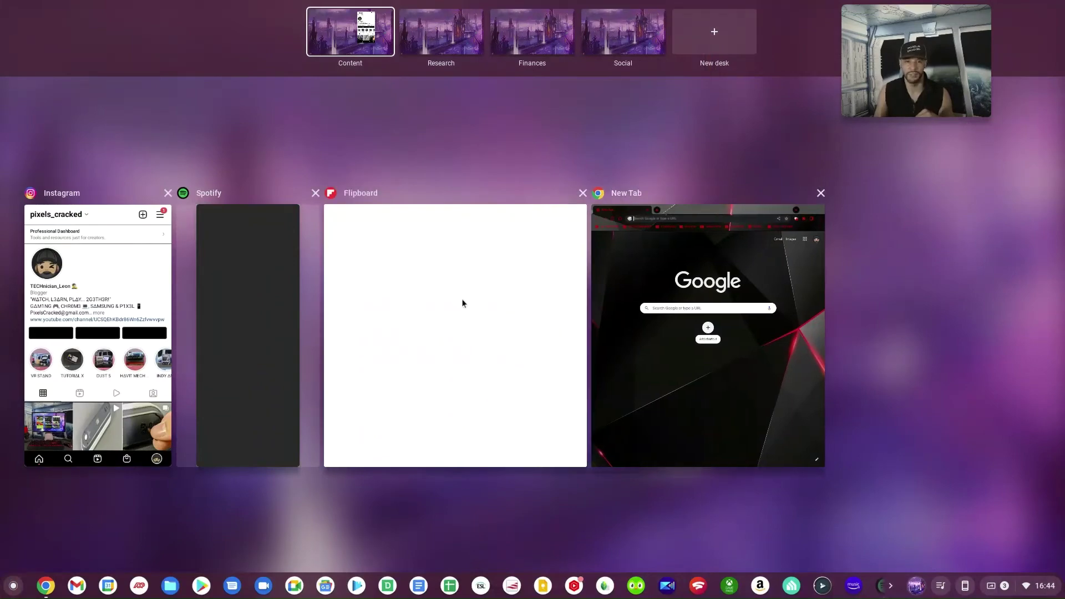
click(463, 302)
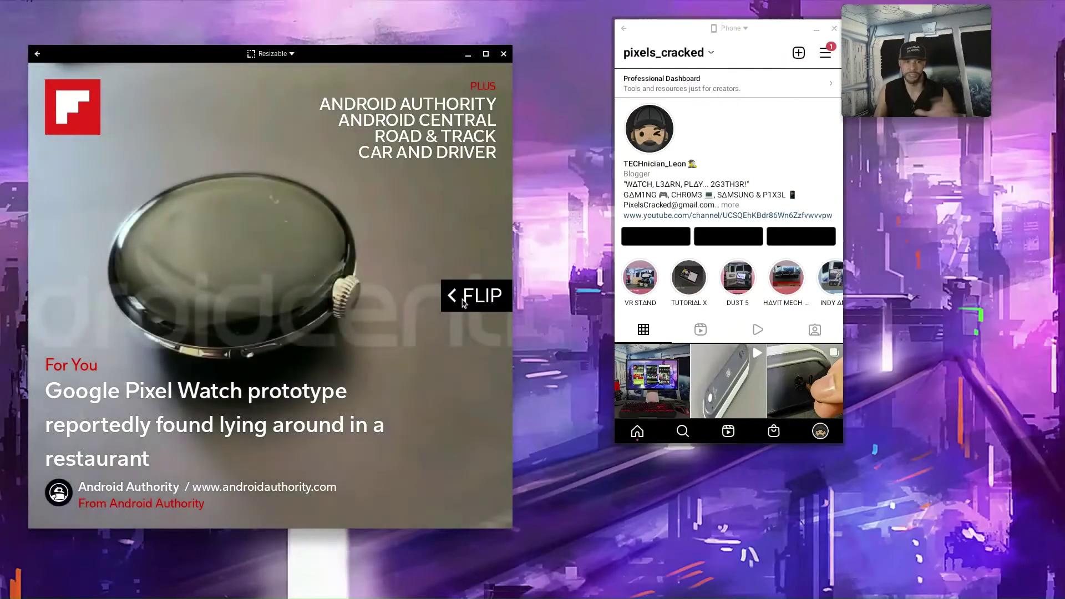
key(F5)
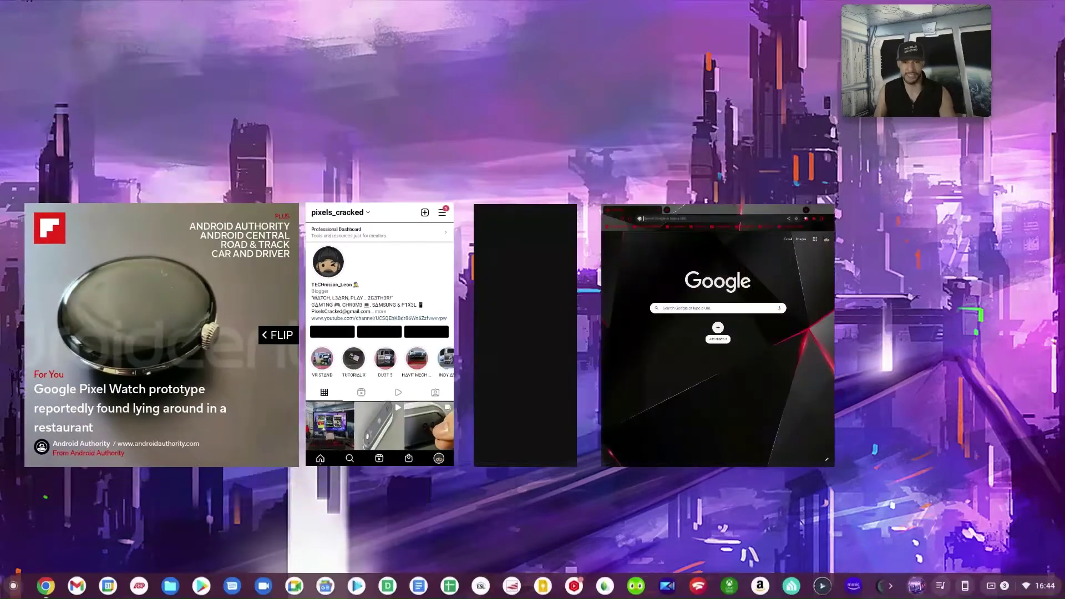
click(514, 298)
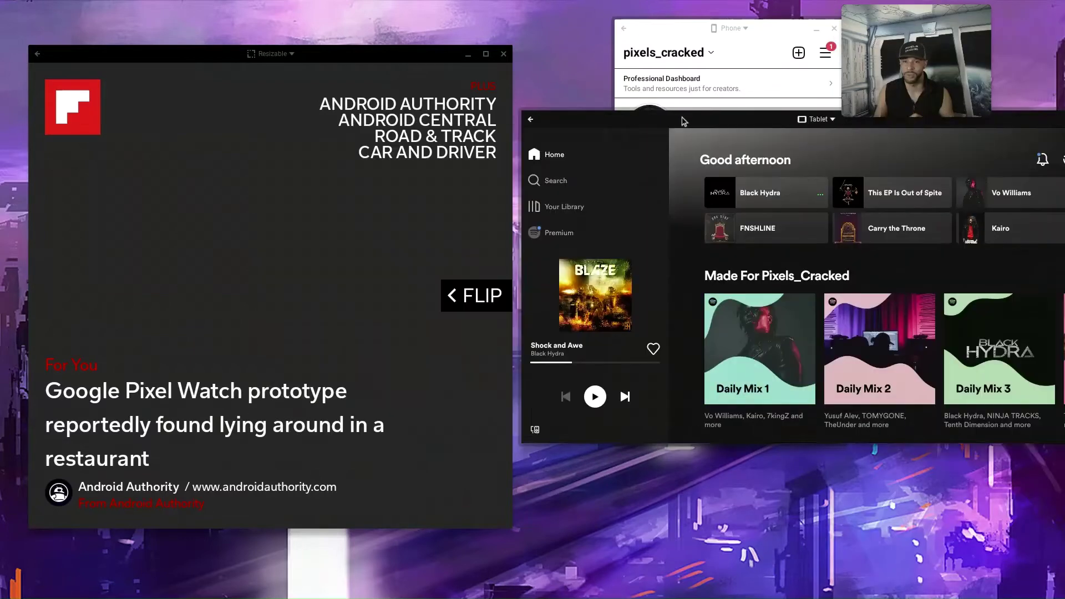
Move Spotify toward the centre and close the Instagram window
drag(682, 121, 542, 246)
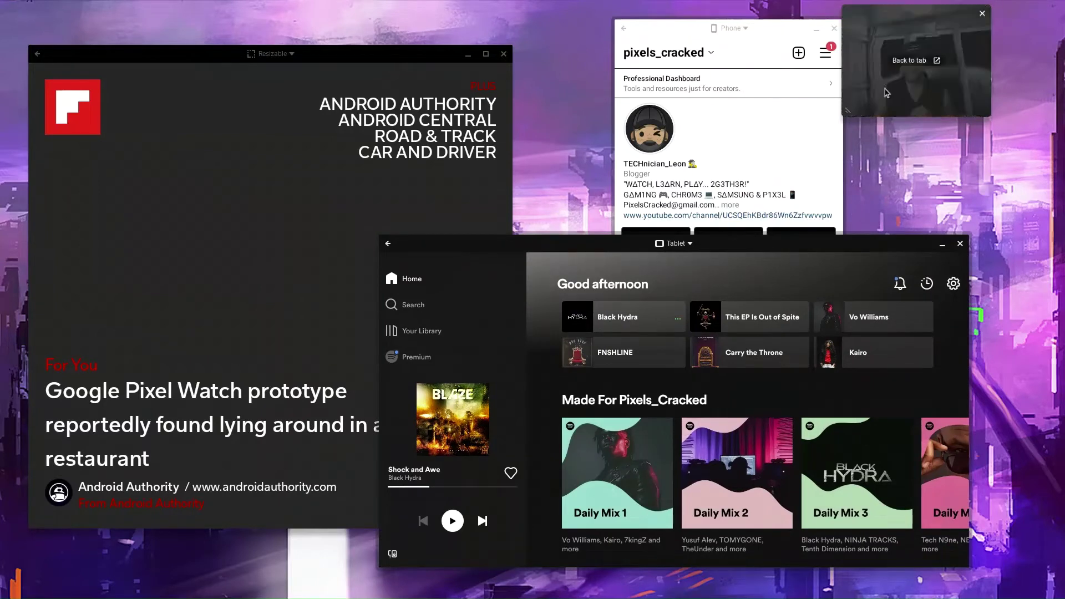
click(768, 28)
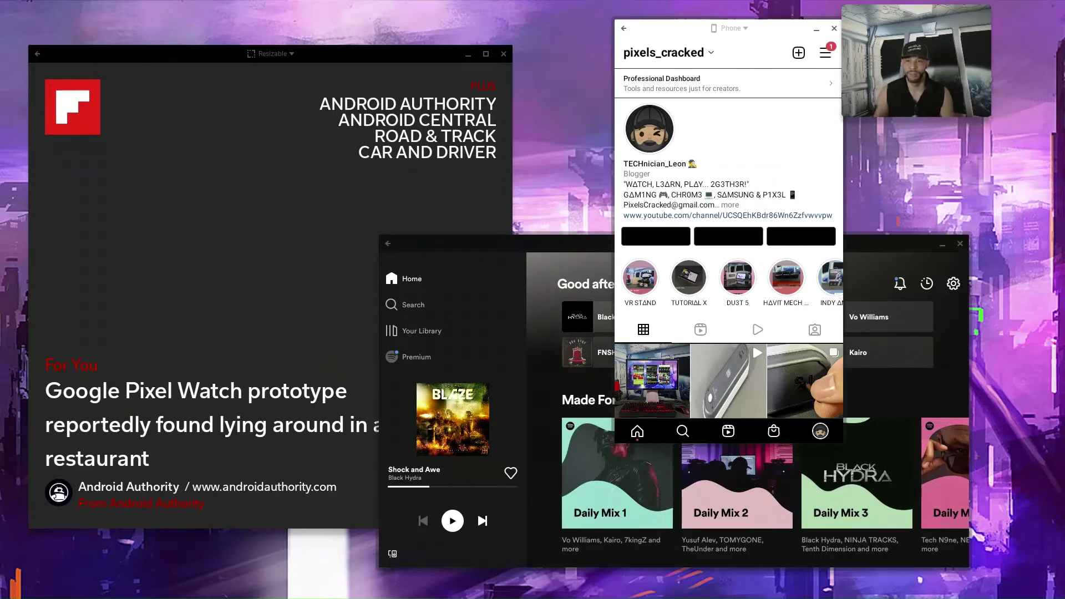
click(834, 29)
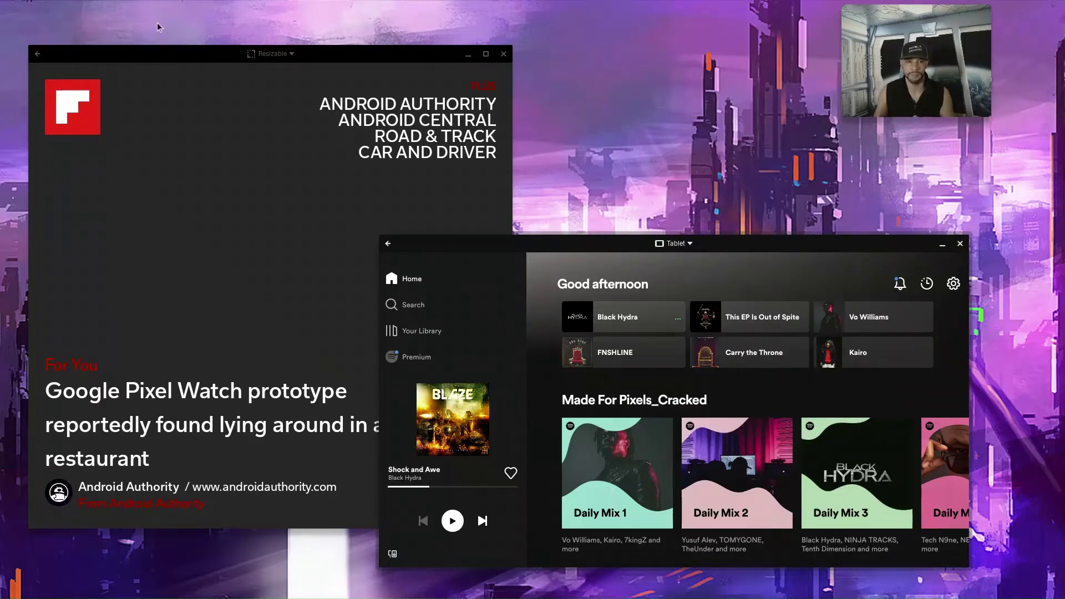
Snap Flipboard to the left half, then snap Spotify right and return it to floating
key(super+Left)
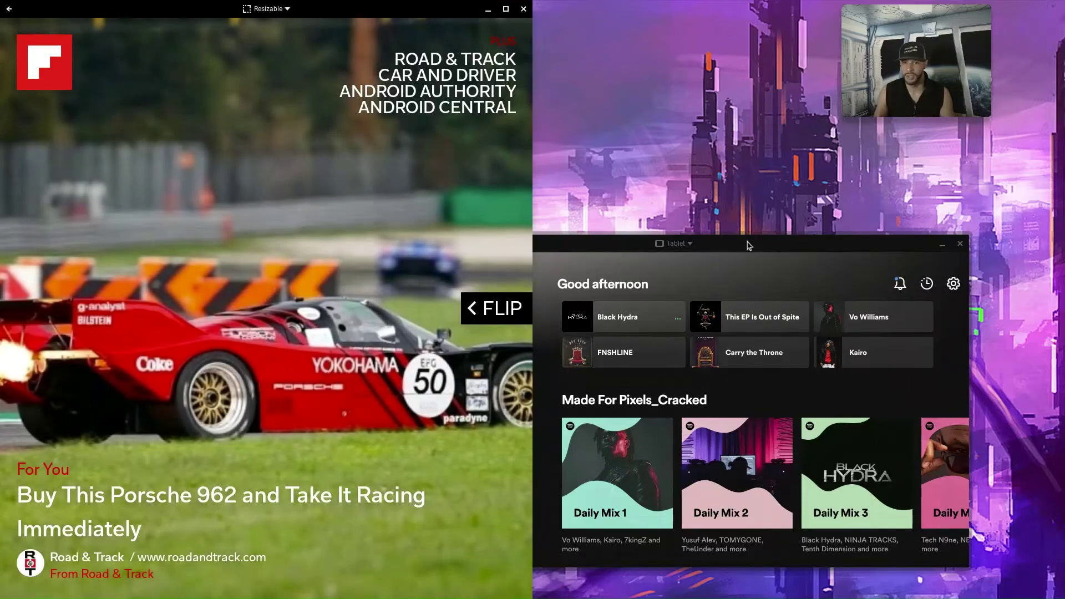
click(749, 243)
key(super+Right)
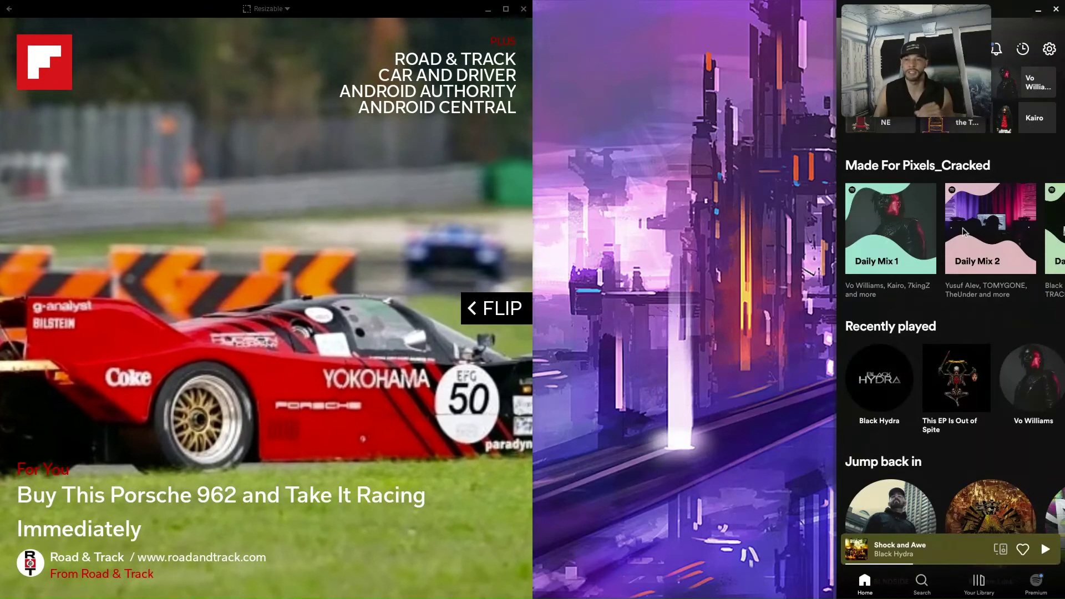
key(super+Down)
Change Spotify from Tablet to Resizable and allow resizing in the confirmation dialog
click(686, 248)
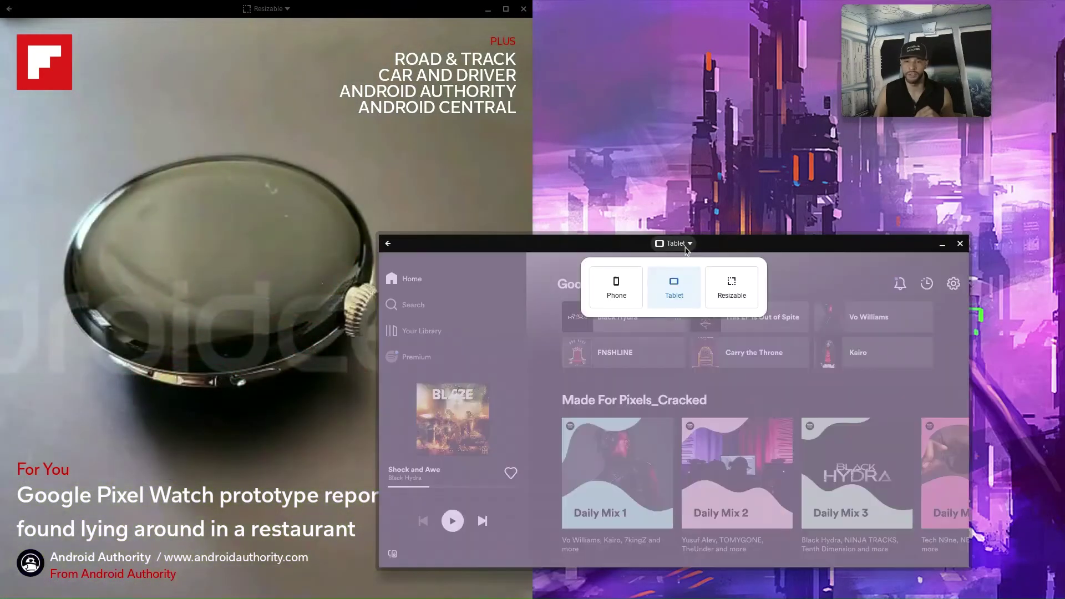
click(717, 289)
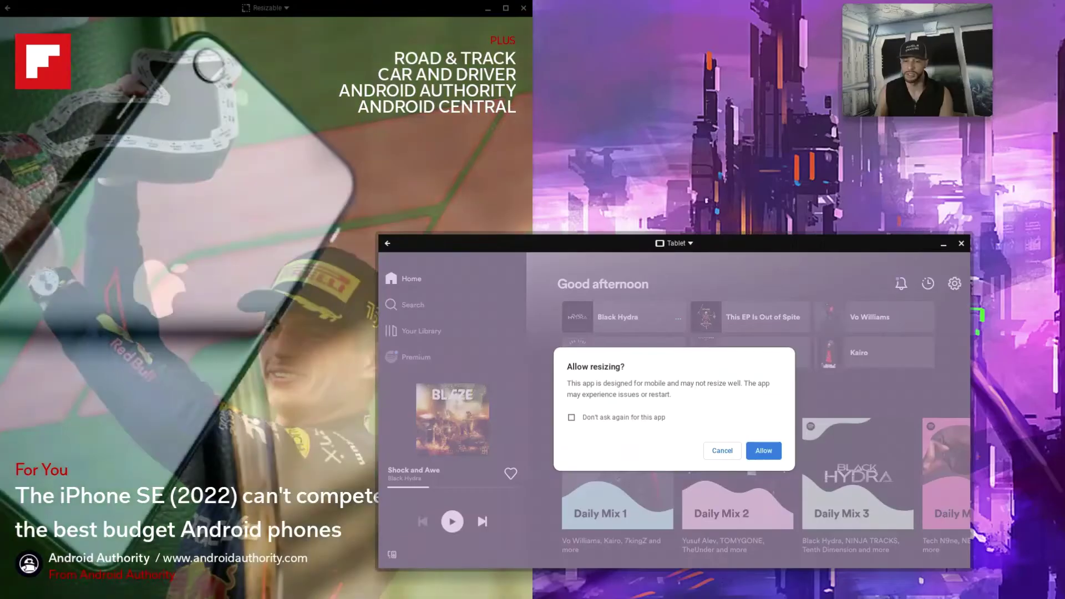
click(734, 406)
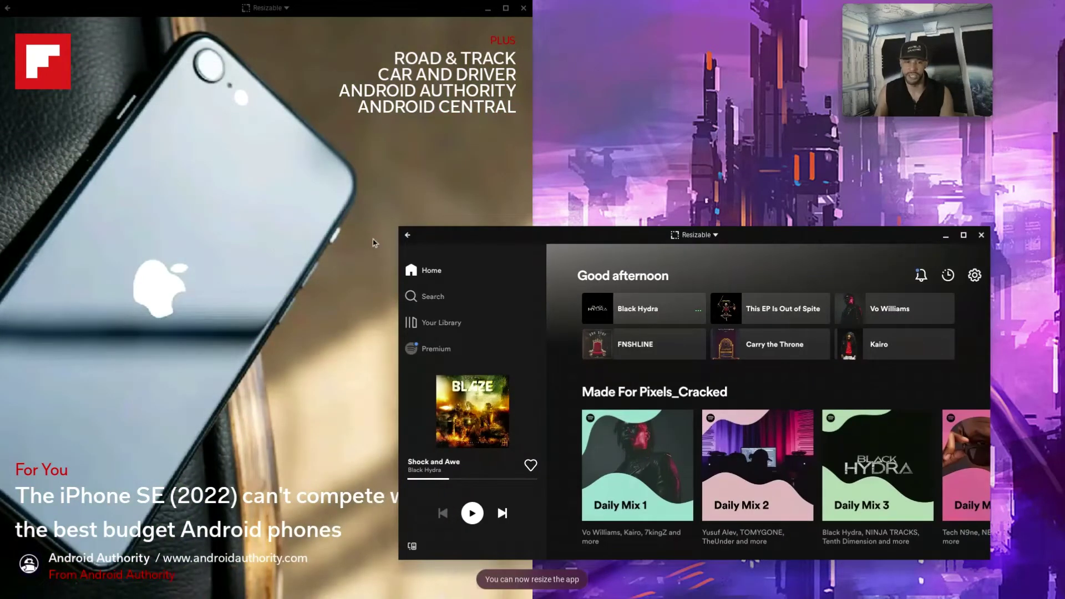
Enlarge Spotify from its top-left corner and snap it to the right half beside Flipboard
drag(405, 235, 324, 160)
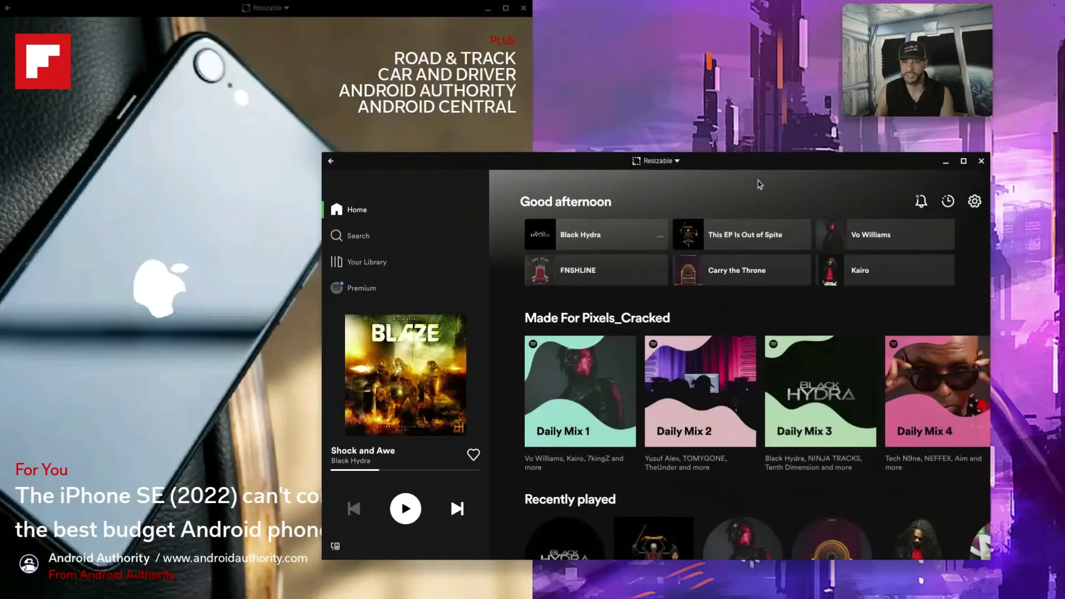
drag(758, 162, 1062, 139)
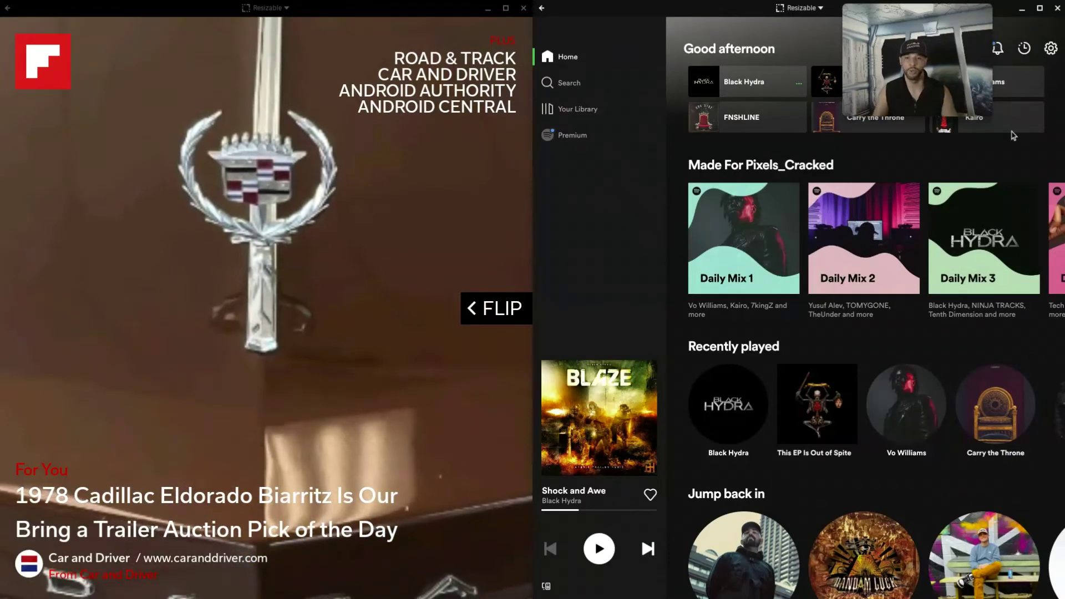